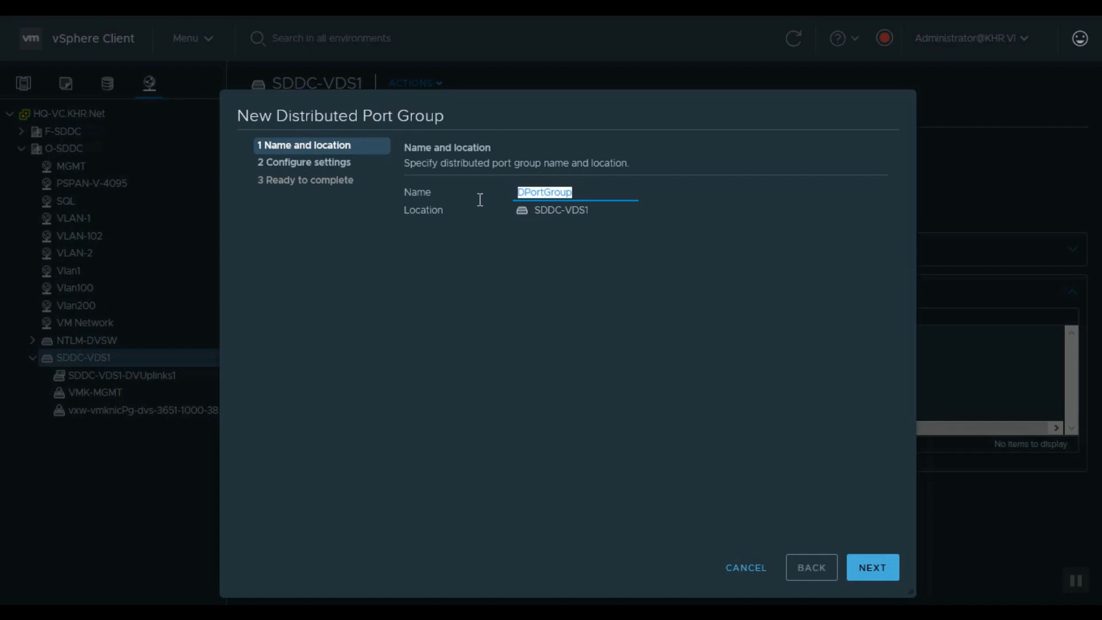
Name the new distributed port group on SDDC-VDS1 Forest and continue to its general settings.
{"action": "type", "text": "Infra"}
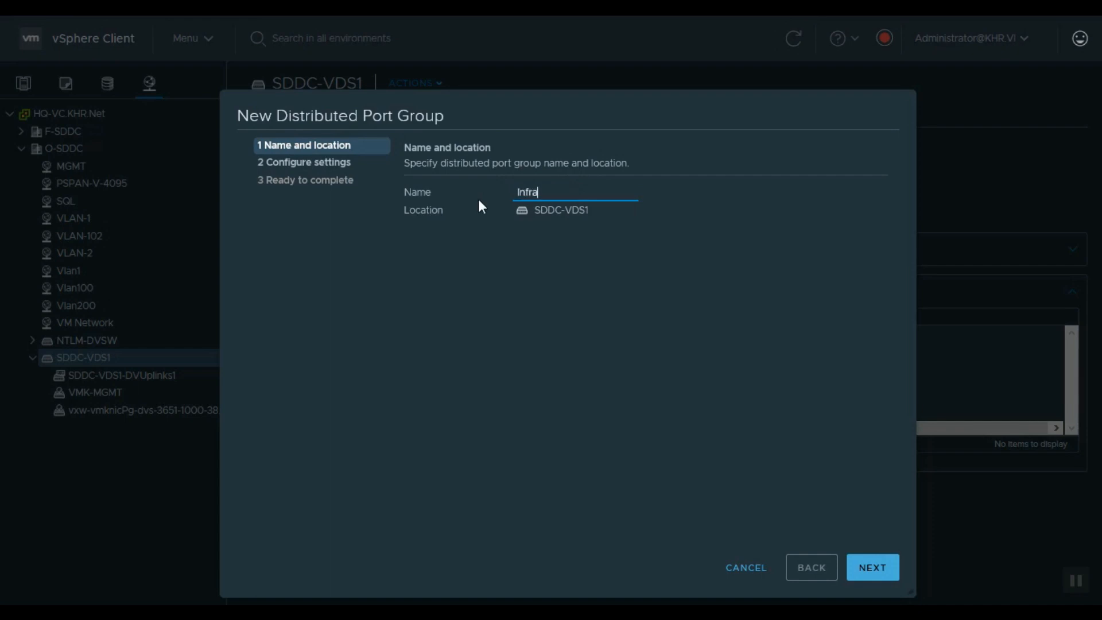
{"action": "key", "text": "BackSpace"}
{"action": "key", "text": "BackSpace"}
{"action": "key", "text": "BackSpace"}
{"action": "key", "text": "BackSpace"}
{"action": "type", "text": "Forest"}
{"action": "left_click", "coordinate": [870, 569]}
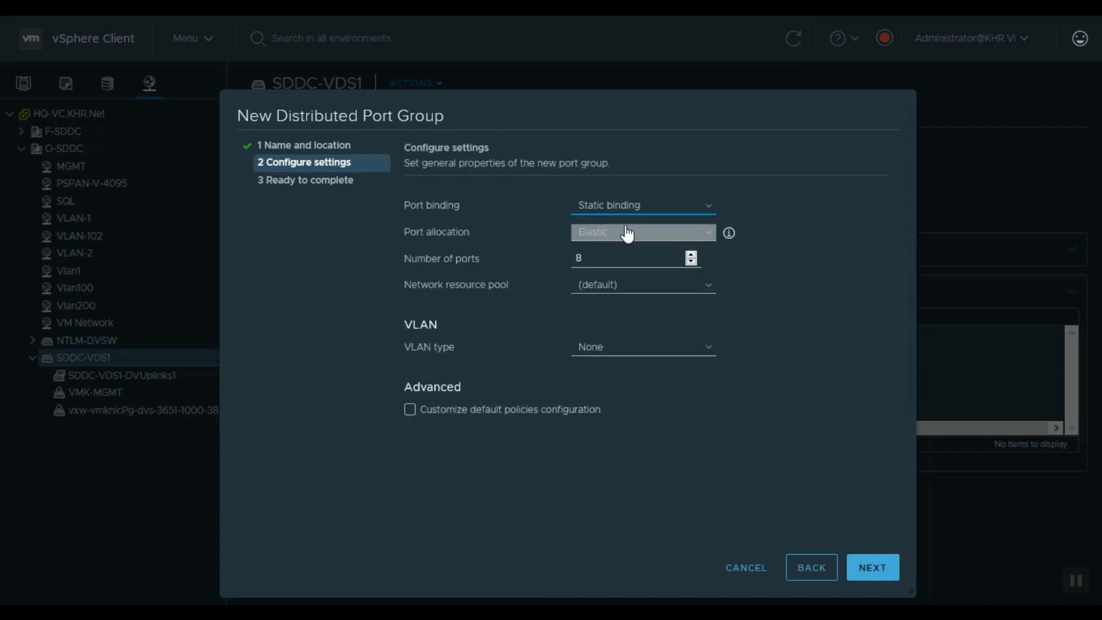
Set the port group's number of ports to 64 and enable customizing the default policies configuration.
{"action": "left_click", "coordinate": [651, 215]}
{"action": "left_click", "coordinate": [677, 210]}
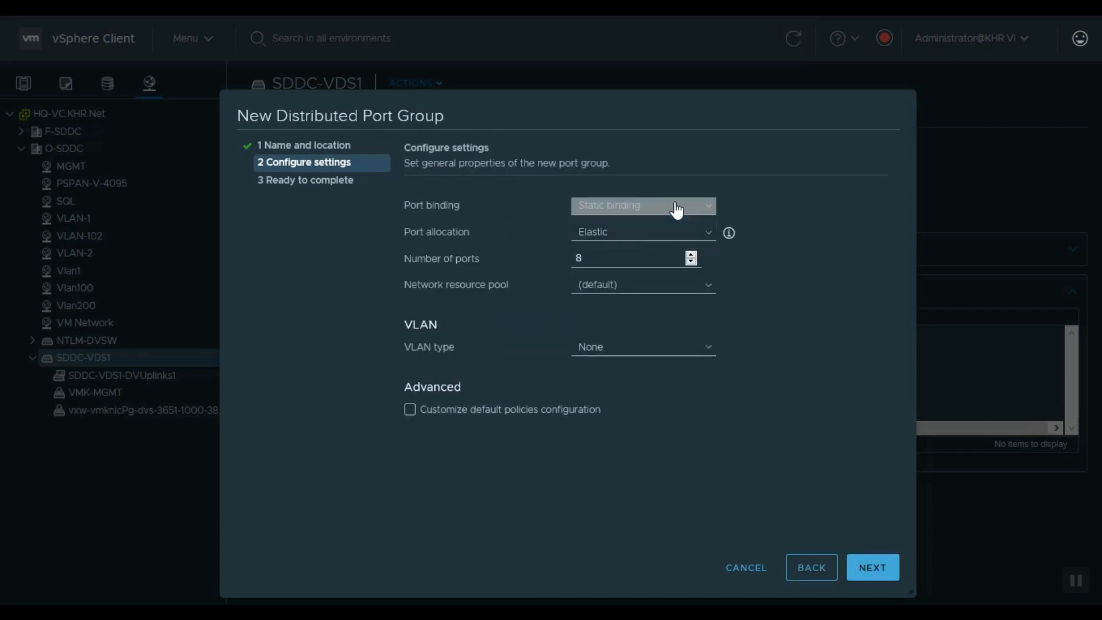
{"action": "left_click", "coordinate": [626, 239]}
{"action": "left_click", "coordinate": [624, 247]}
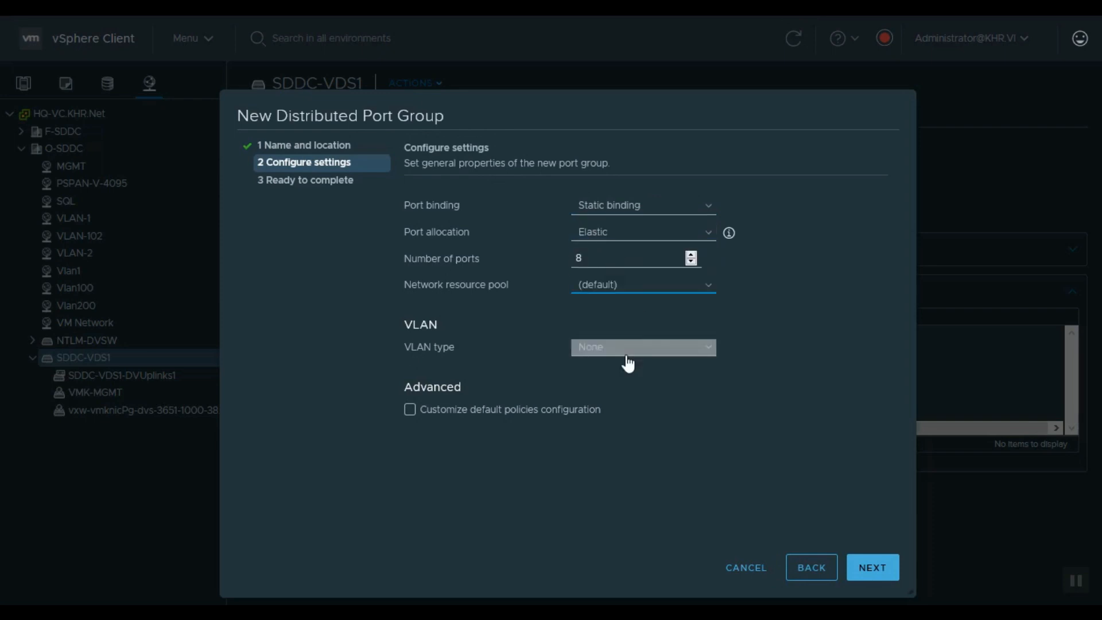
{"action": "left_click_drag", "start_coordinate": [613, 254], "coordinate": [513, 257]}
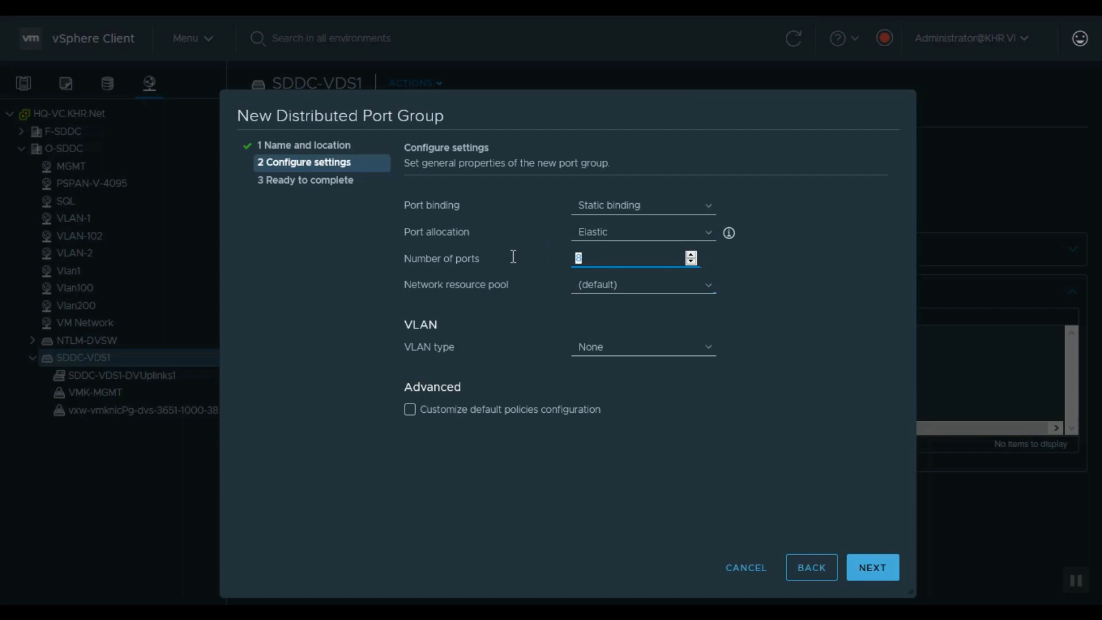
{"action": "left_click", "coordinate": [633, 289]}
{"action": "left_click", "coordinate": [604, 252]}
{"action": "double_click", "coordinate": [599, 254]}
{"action": "type", "text": "64"}
{"action": "left_click", "coordinate": [410, 409]}
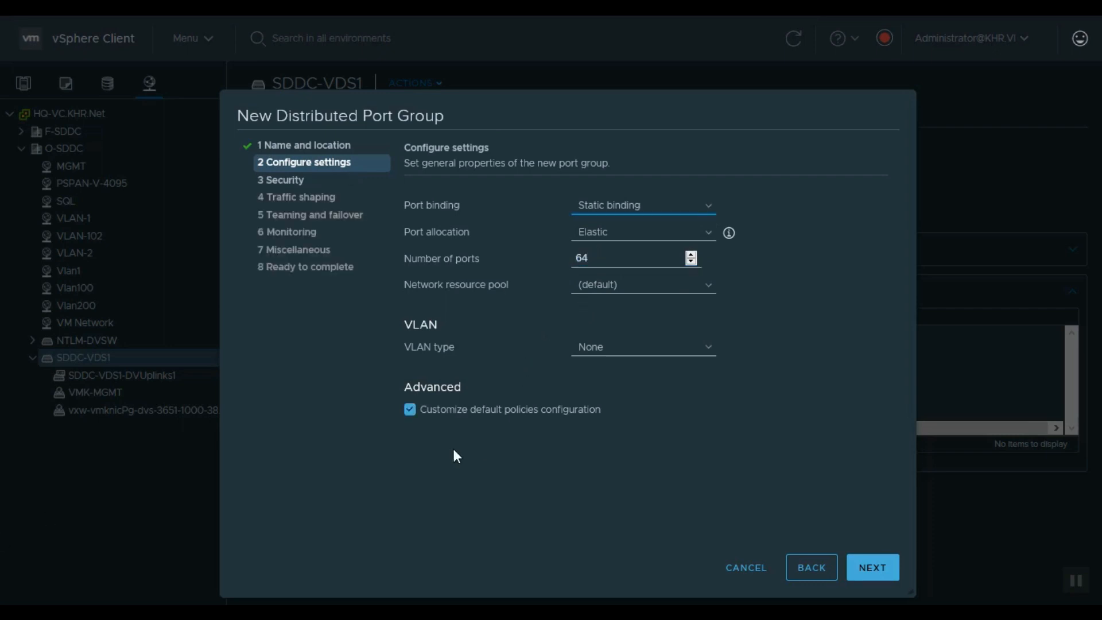
Set the port group's VLAN type to VLAN with VLAN ID 102 and continue to the security settings.
{"action": "left_click", "coordinate": [624, 347]}
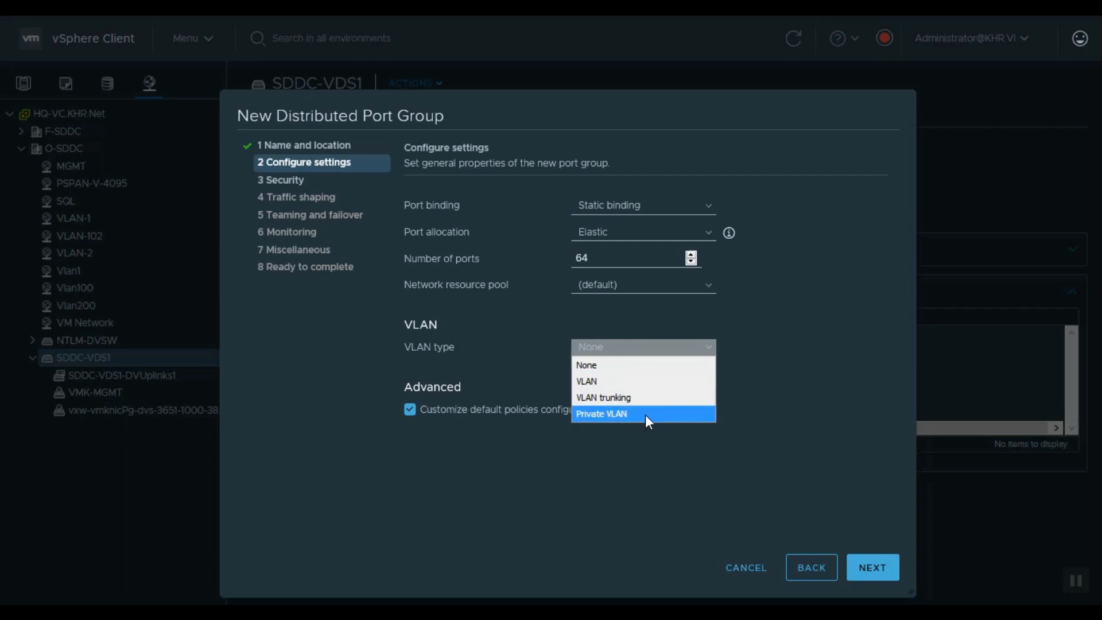
{"action": "left_click", "coordinate": [588, 382]}
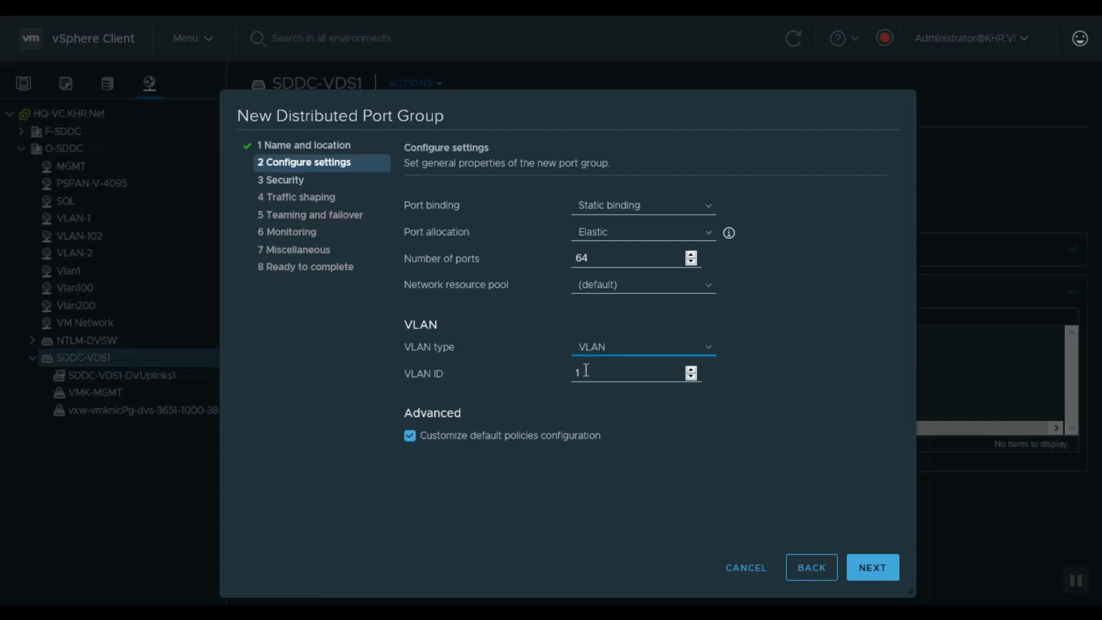
{"action": "double_click", "coordinate": [593, 372]}
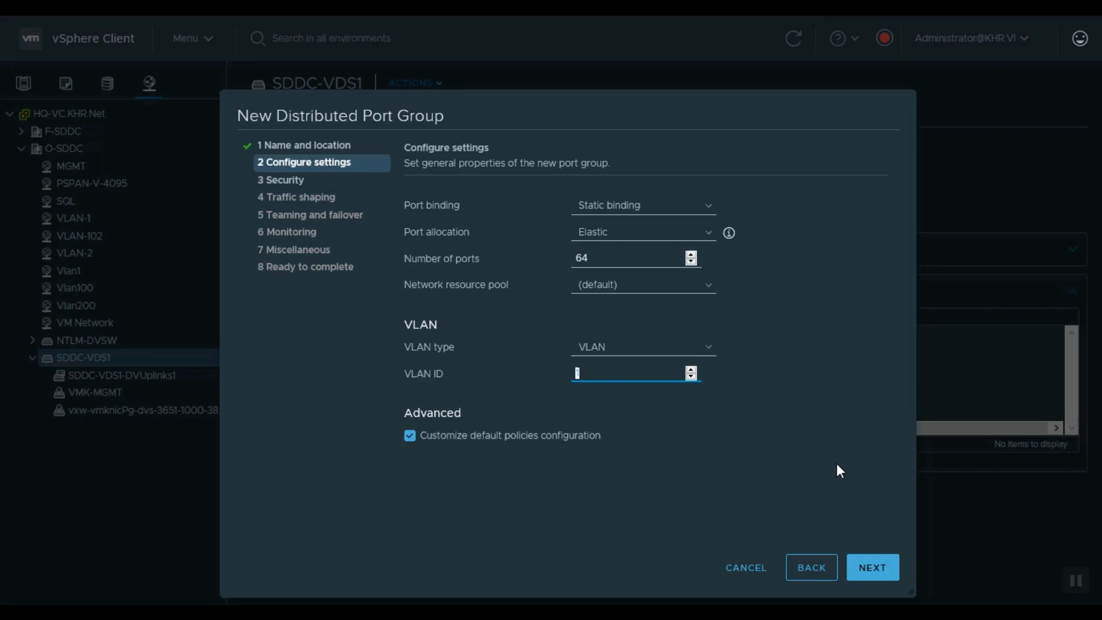
{"action": "type", "text": "102"}
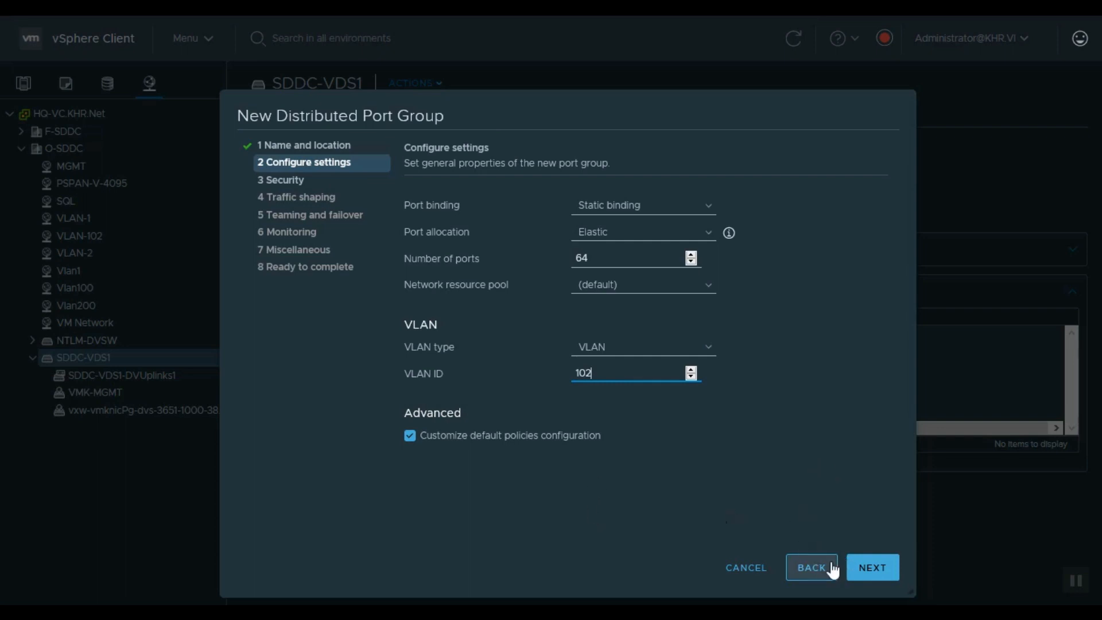
{"action": "left_click", "coordinate": [873, 570]}
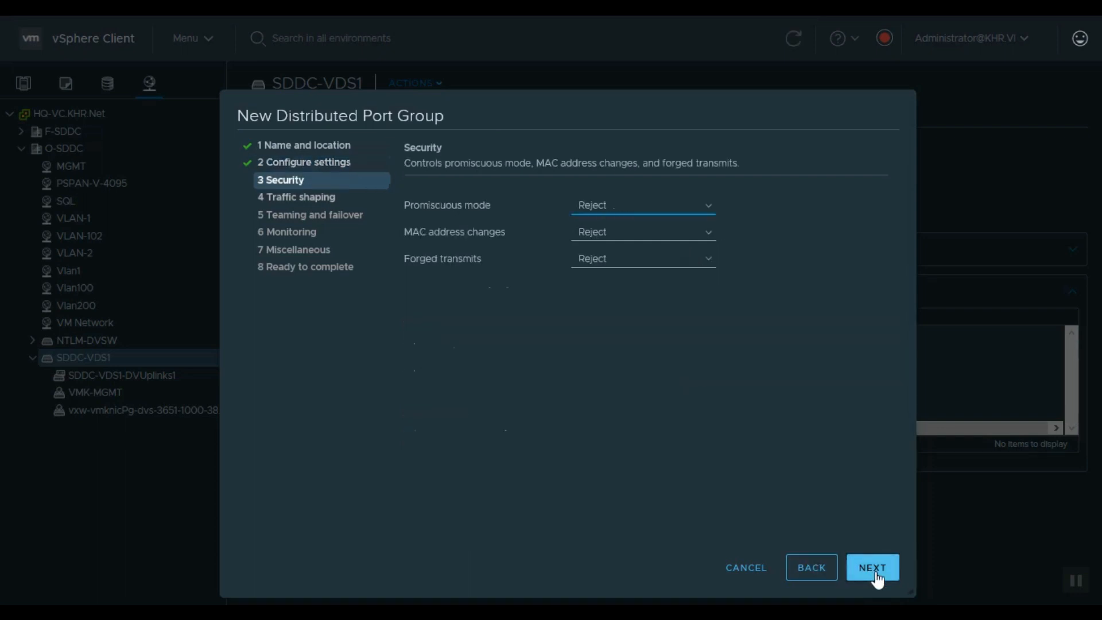
Keep the default security, traffic shaping, teaming, monitoring and port blocking policies, and finish creating the port group.
{"action": "left_click", "coordinate": [875, 574]}
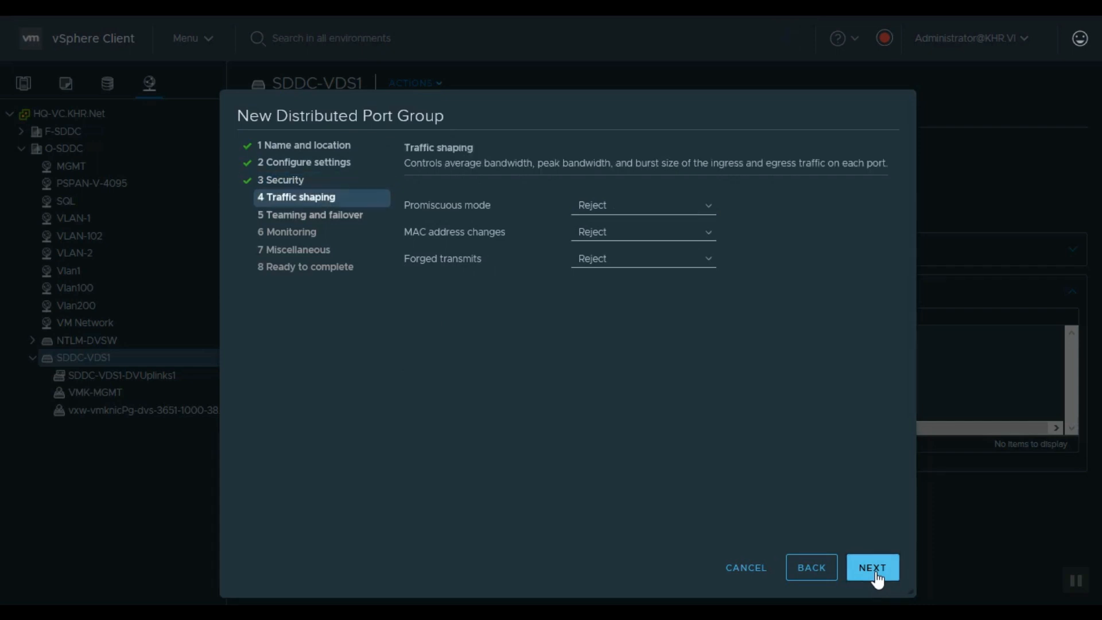
{"action": "left_click", "coordinate": [874, 570]}
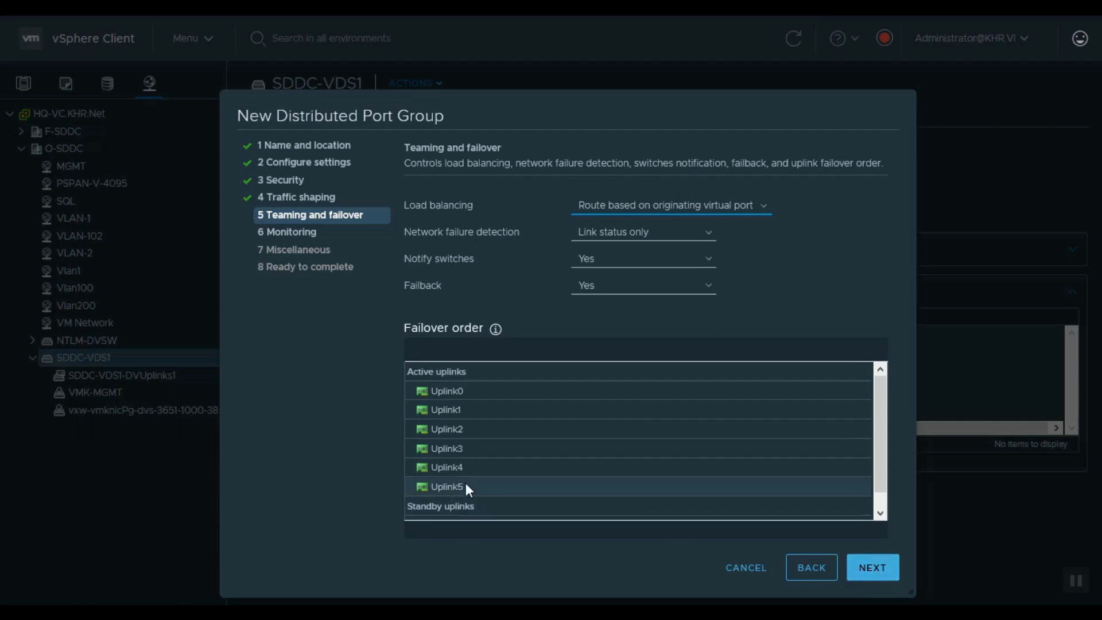
{"action": "left_click", "coordinate": [438, 492]}
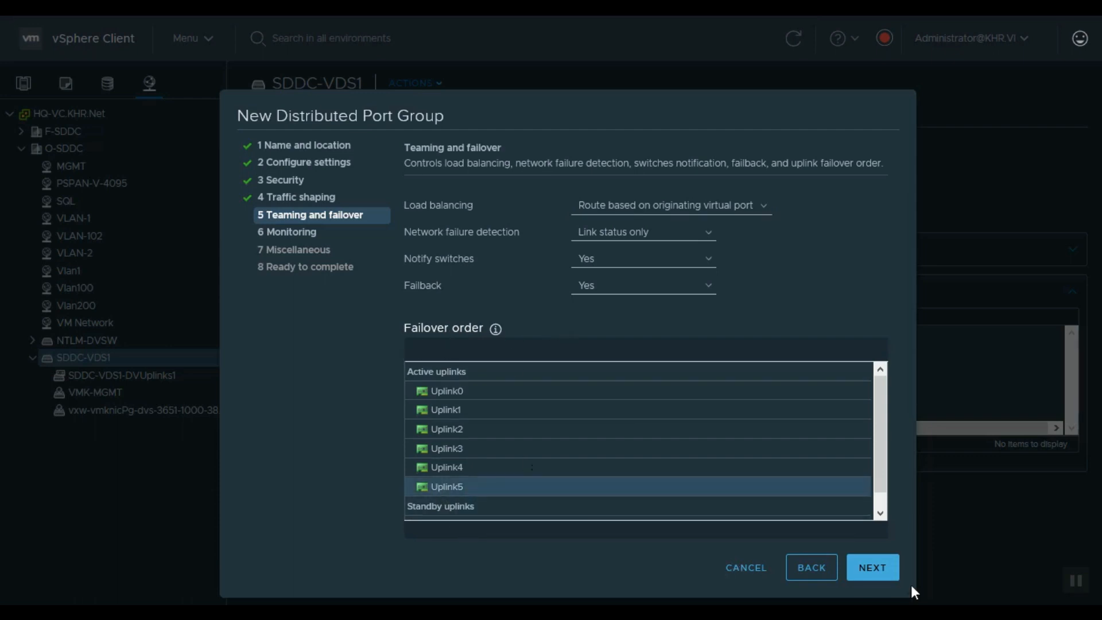
{"action": "left_click", "coordinate": [880, 576]}
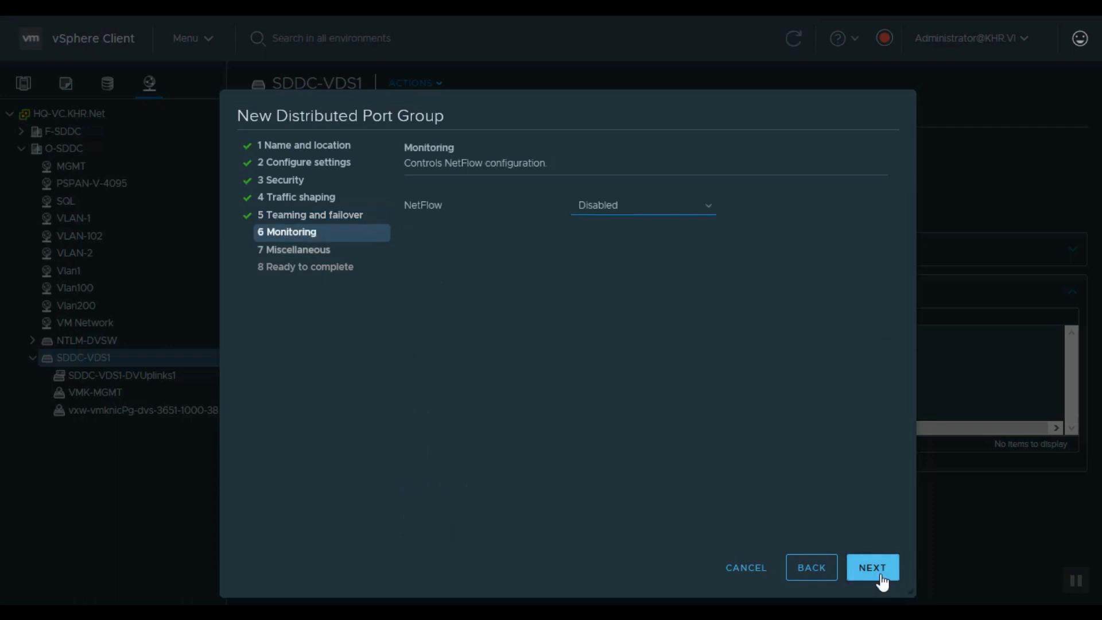
{"action": "left_click", "coordinate": [882, 580]}
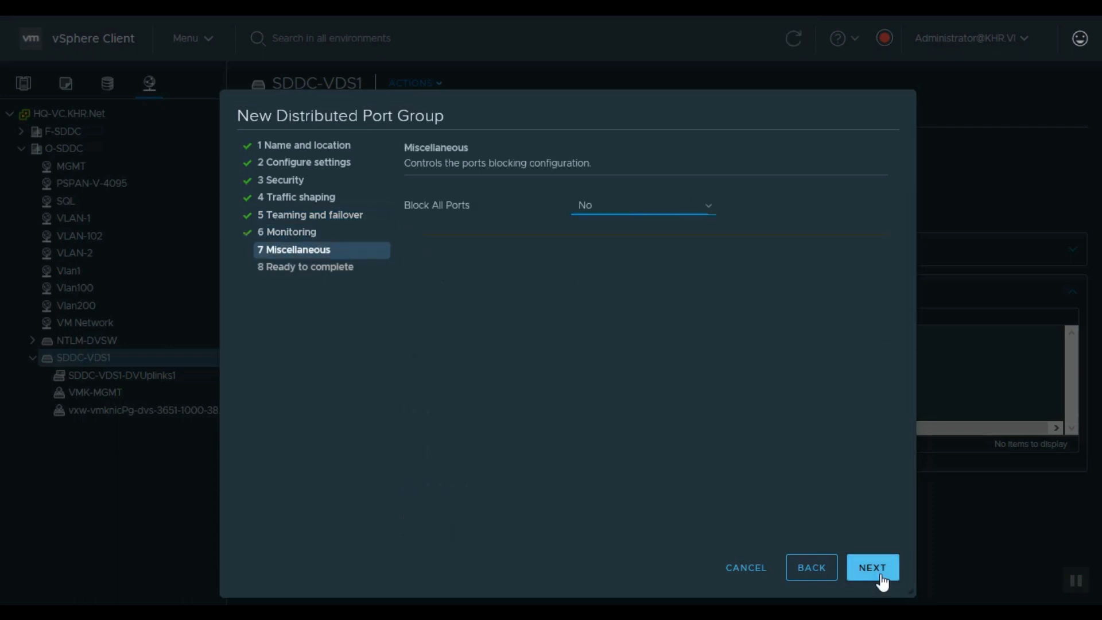
{"action": "left_click", "coordinate": [882, 580]}
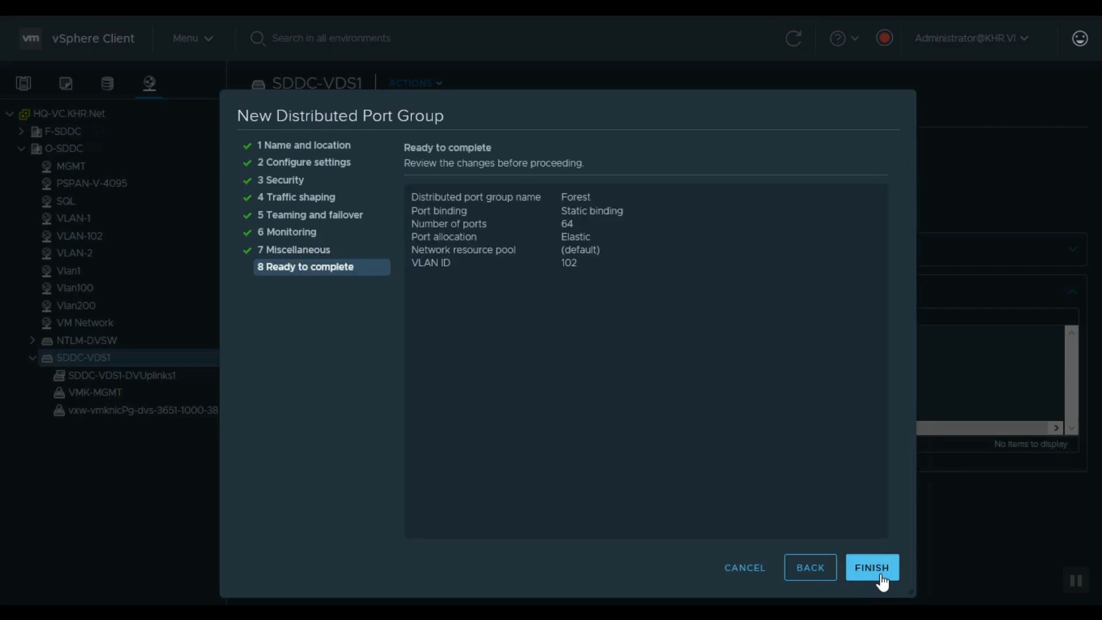
{"action": "left_click", "coordinate": [883, 581]}
Start migrating VMs from the Vlan200 network with Forest as the destination network.
{"action": "left_click", "coordinate": [88, 298]}
{"action": "right_click", "coordinate": [88, 301]}
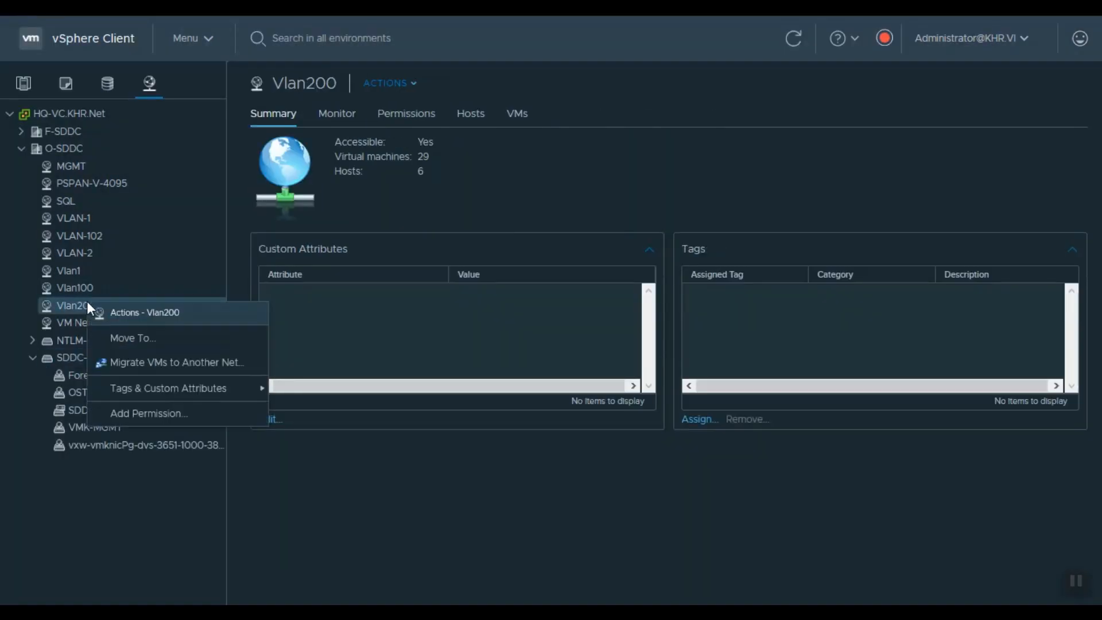
{"action": "left_click", "coordinate": [187, 367]}
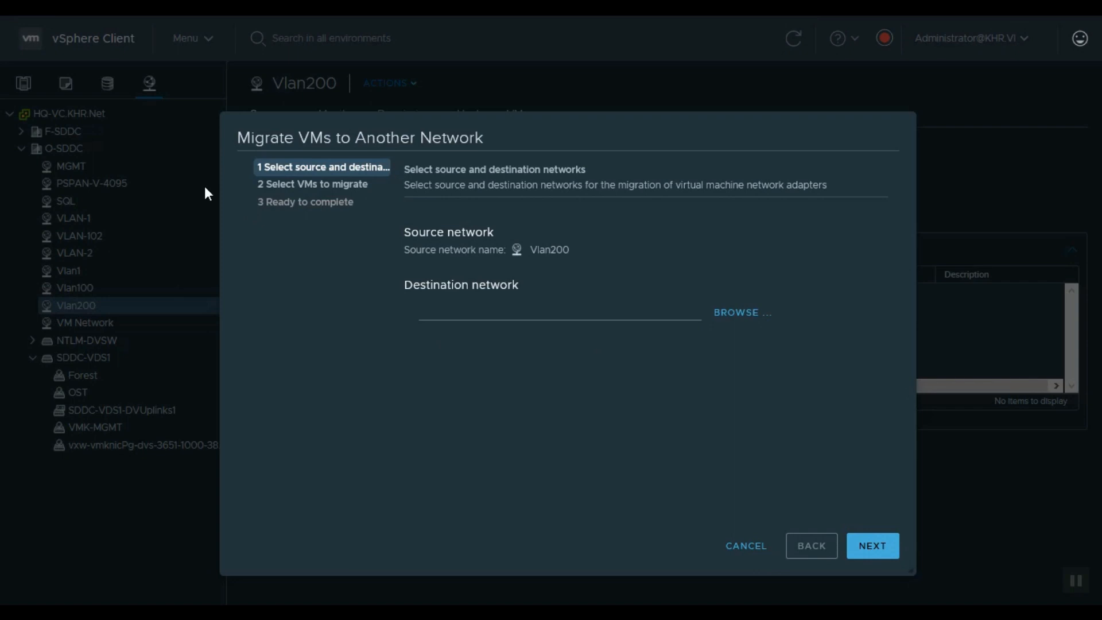
{"action": "left_click", "coordinate": [736, 325]}
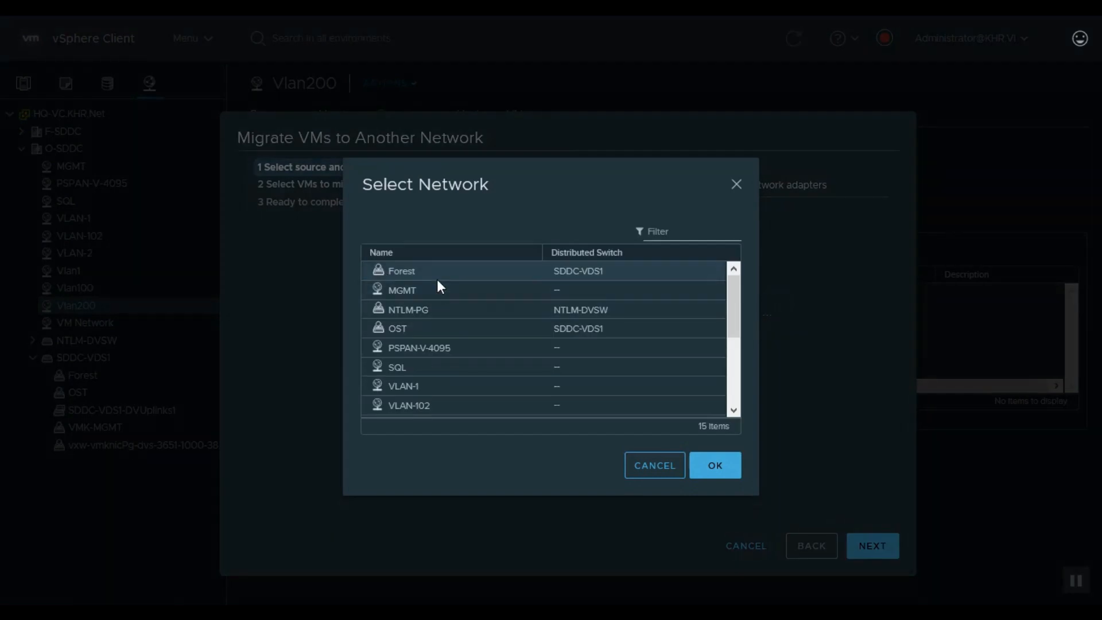
{"action": "left_click", "coordinate": [436, 274]}
{"action": "left_click", "coordinate": [716, 467]}
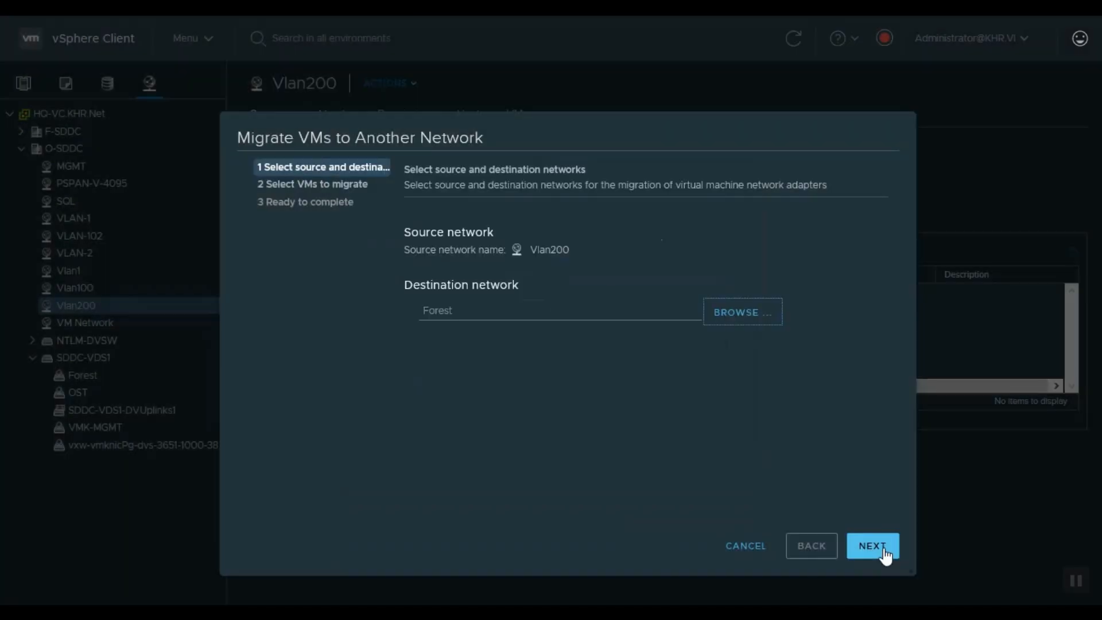
{"action": "left_click", "coordinate": [884, 550]}
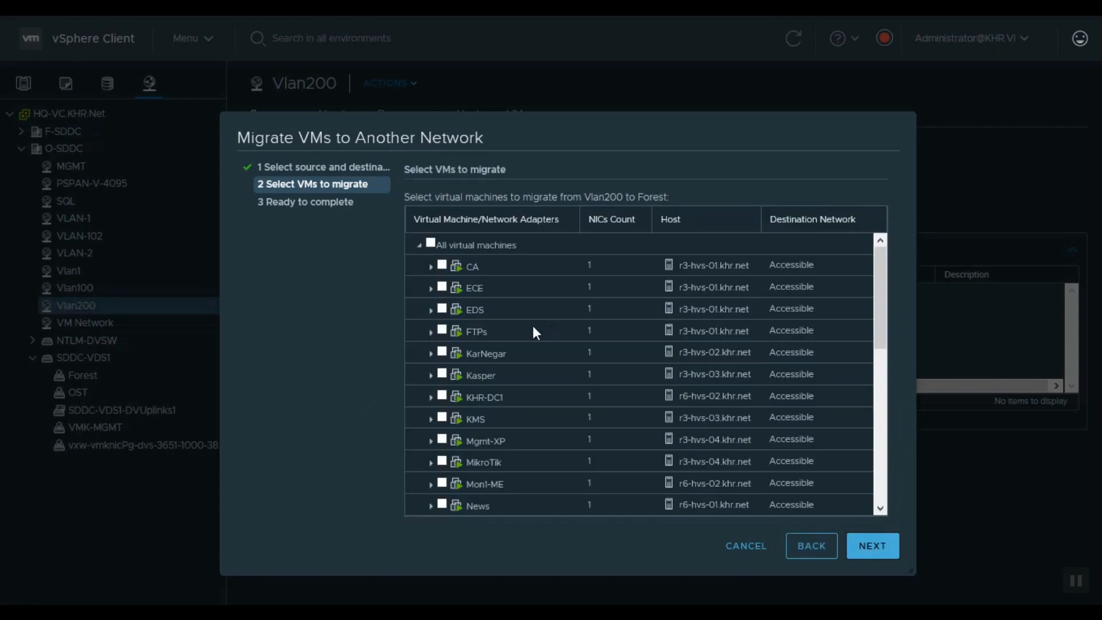
Select the KHR-DC1 virtual machine with its network adapter and complete its migration to Forest.
{"action": "left_click", "coordinate": [442, 395]}
{"action": "left_click", "coordinate": [430, 398]}
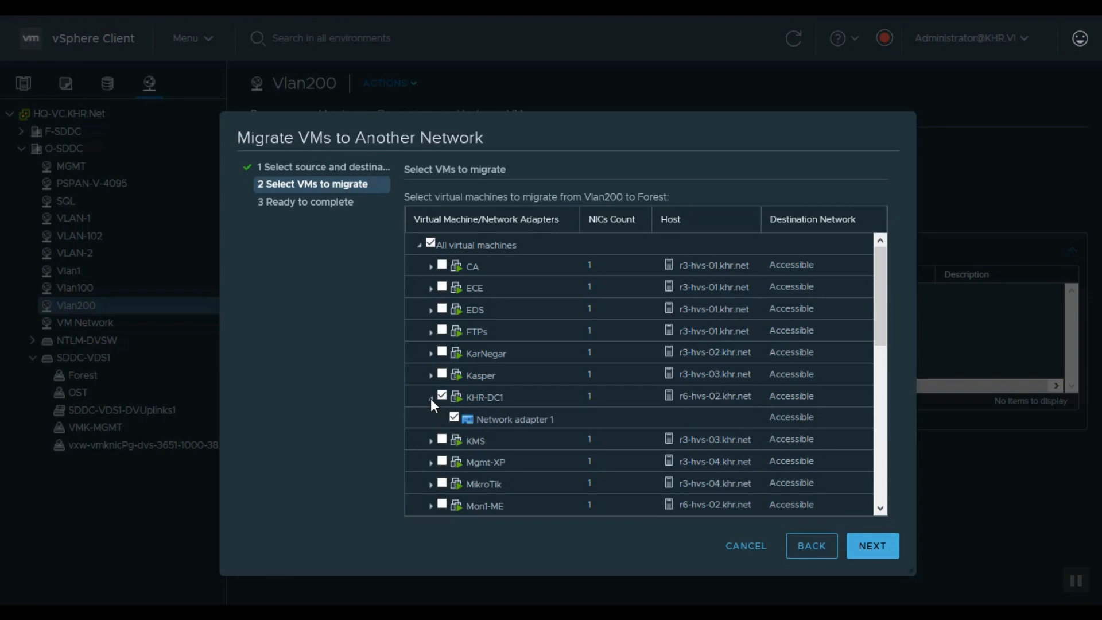
{"action": "left_click", "coordinate": [430, 398]}
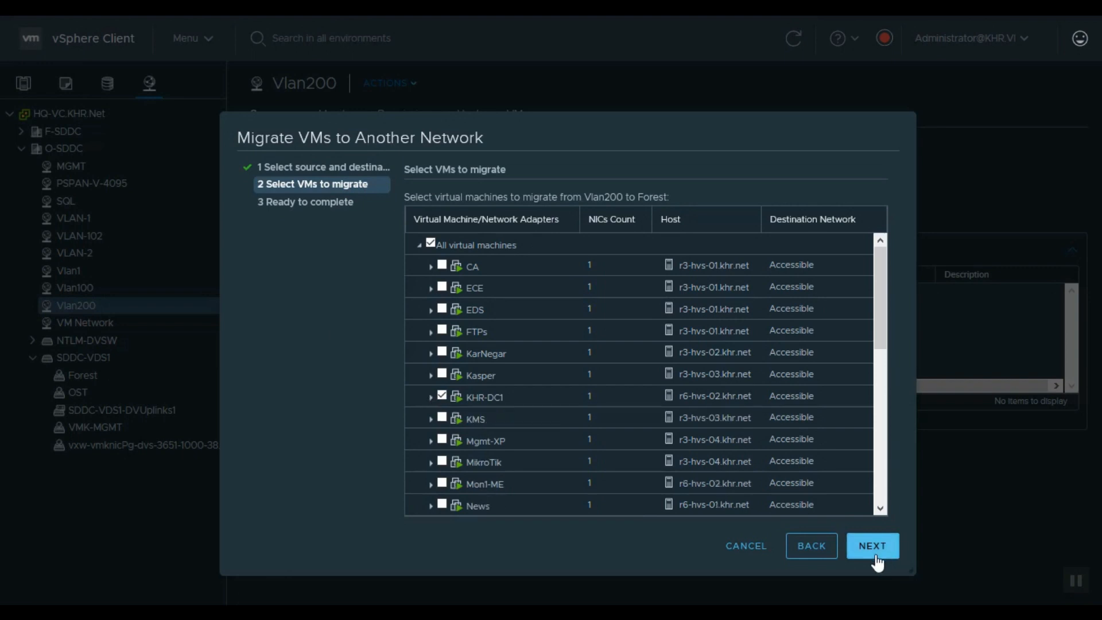
{"action": "left_click", "coordinate": [873, 546]}
{"action": "left_click", "coordinate": [877, 555]}
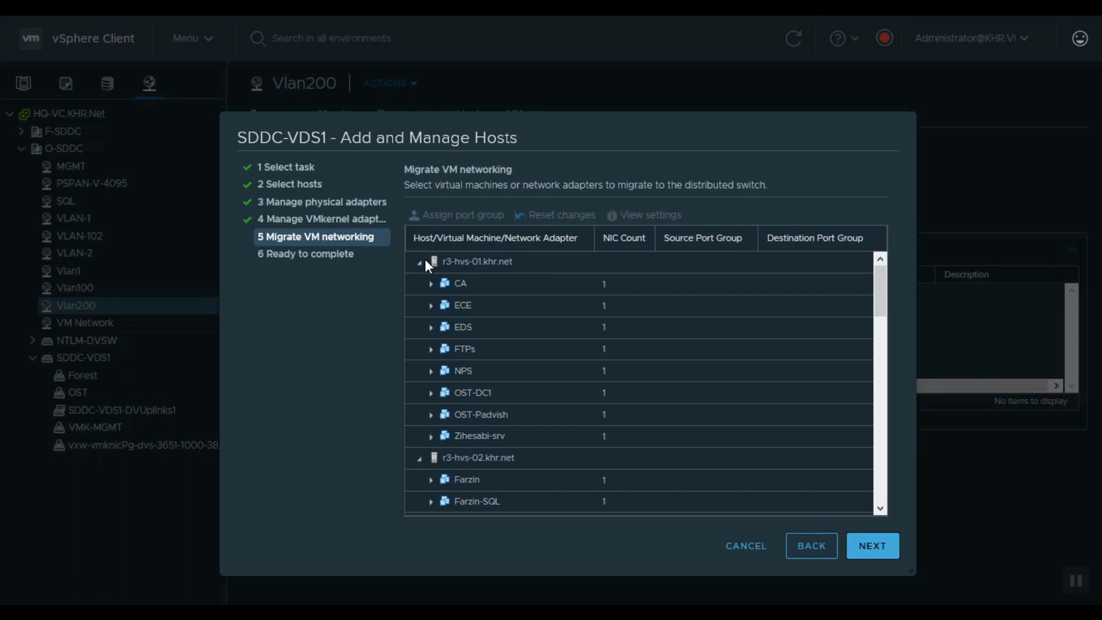
Select Network adapter 1 of the OST-DC1 virtual machine for VM networking migration to SDDC-VDS1.
{"action": "left_click", "coordinate": [430, 394]}
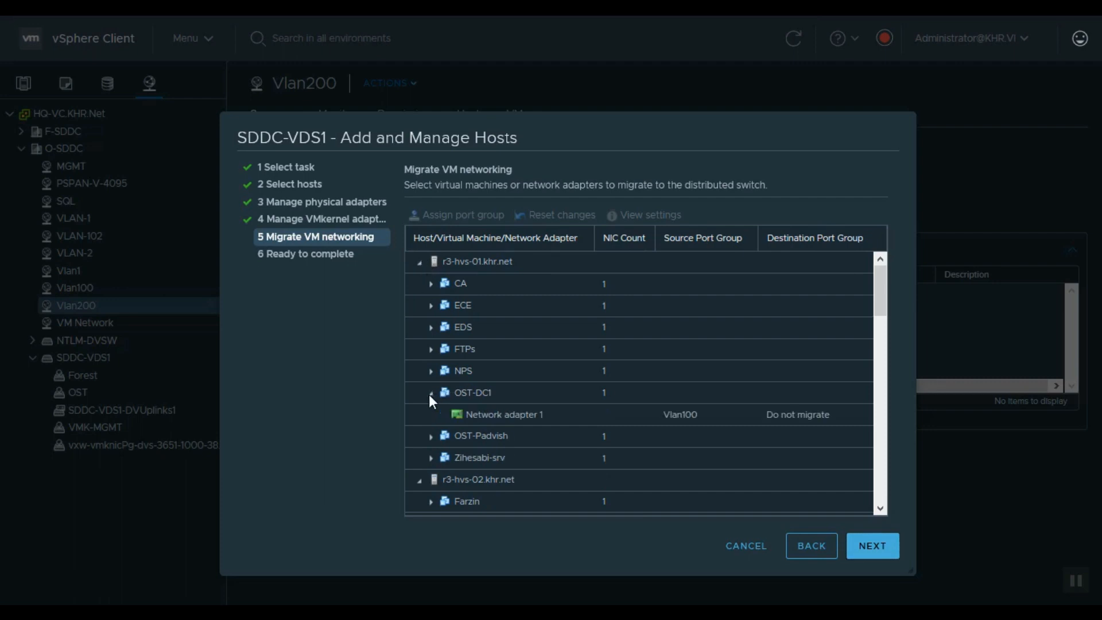
{"action": "left_click", "coordinate": [786, 408]}
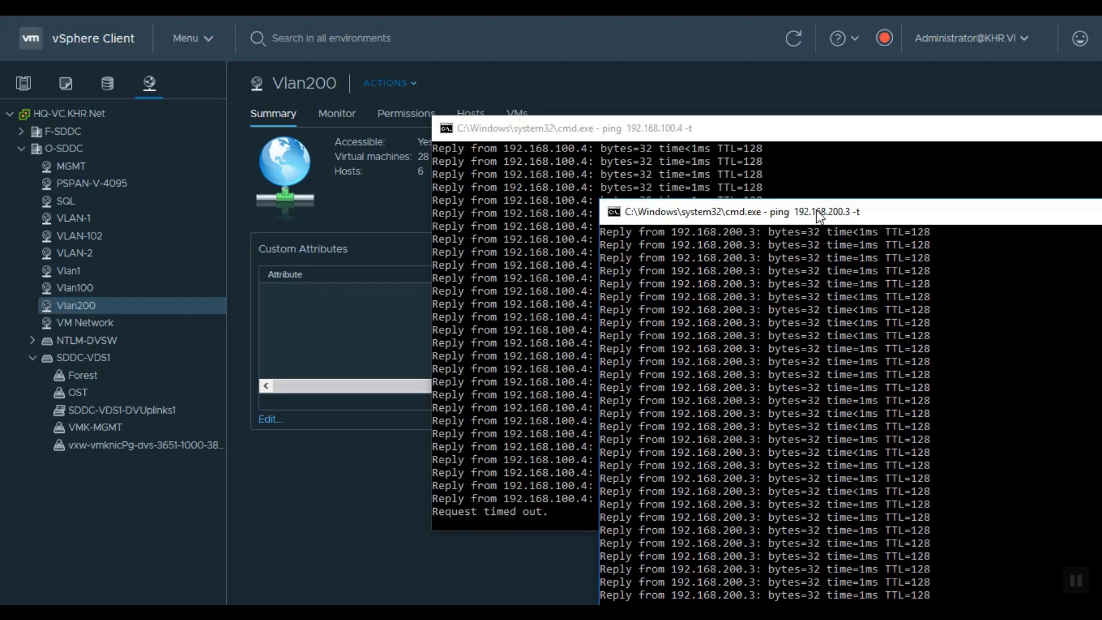
Examine the continuous pings to 192.168.100.4 and 192.168.200.3 for connectivity during the VM network migration.
{"action": "left_click_drag", "start_coordinate": [817, 209], "coordinate": [820, 205]}
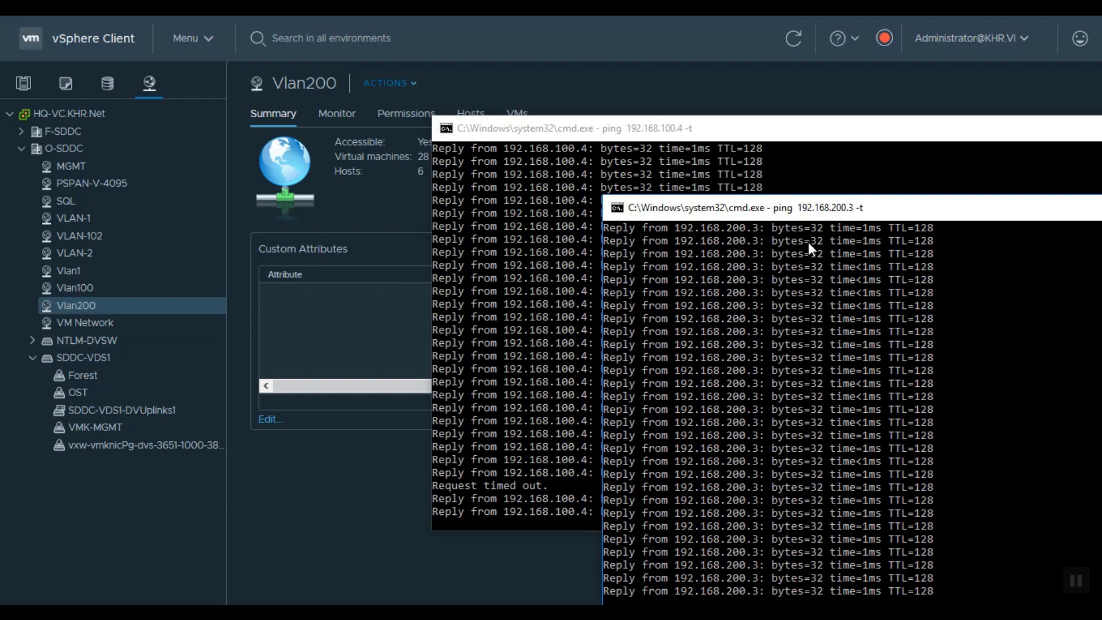
{"action": "left_click", "coordinate": [563, 373]}
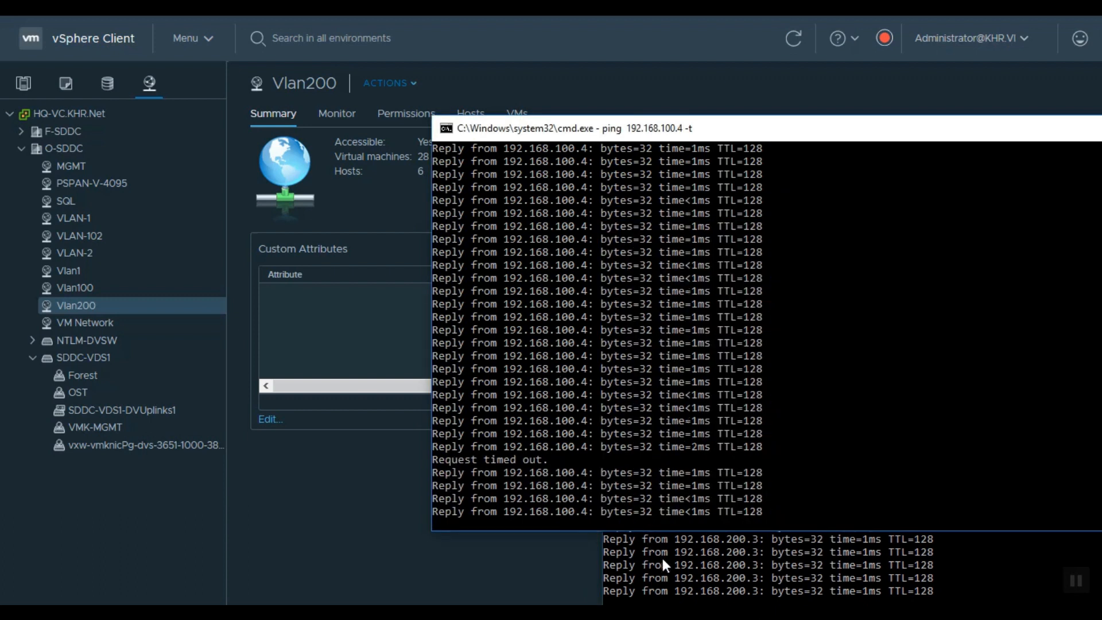
{"action": "left_click", "coordinate": [677, 591]}
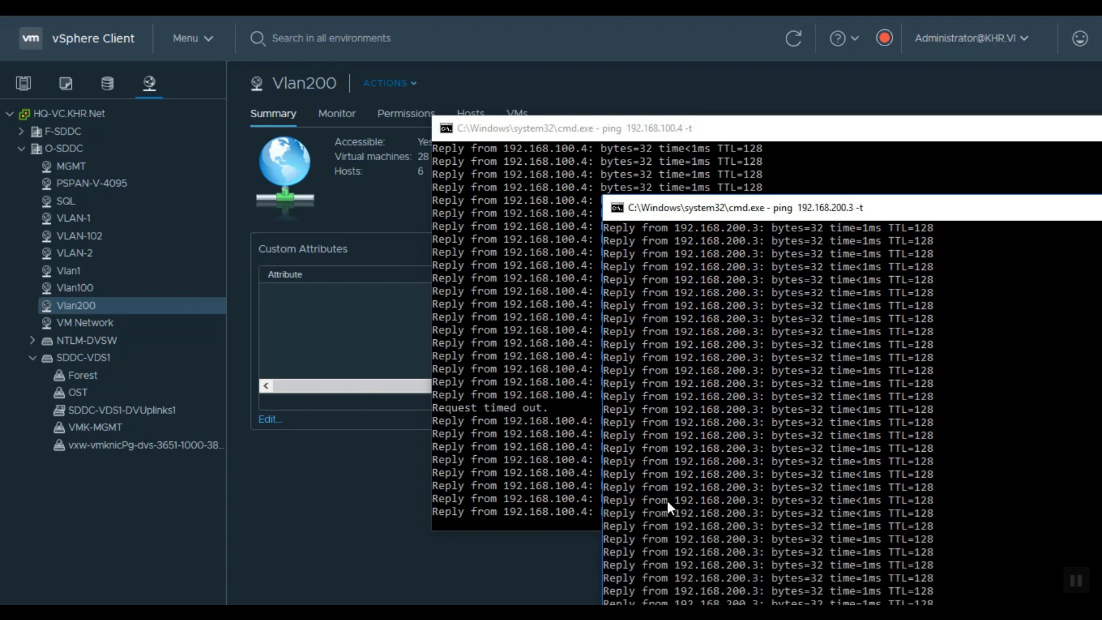
{"action": "left_click", "coordinate": [577, 469]}
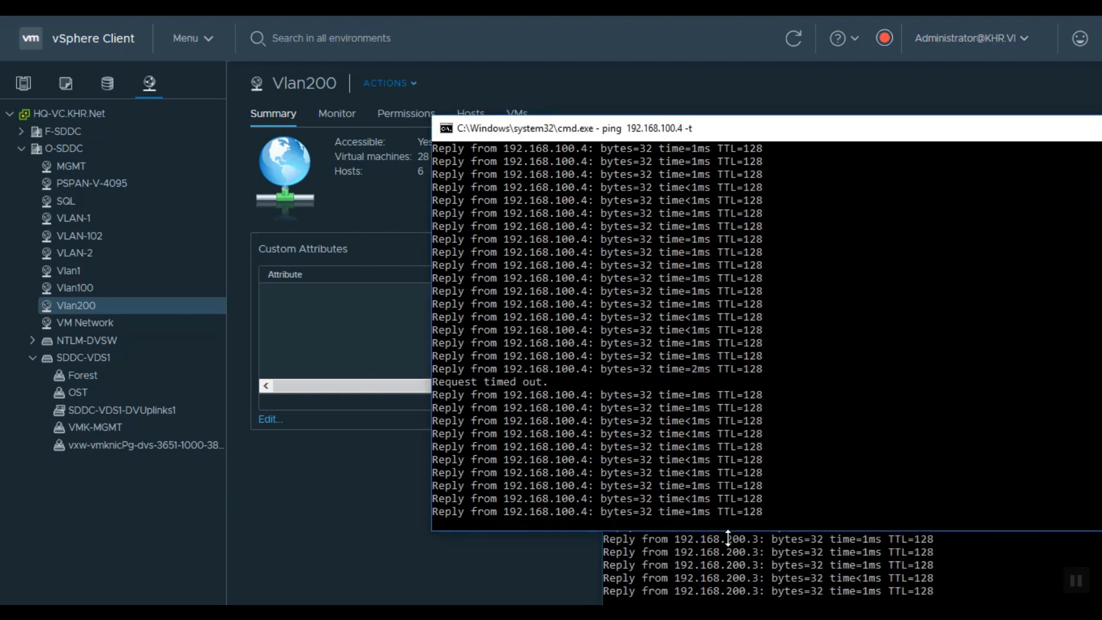
{"action": "left_click", "coordinate": [726, 546]}
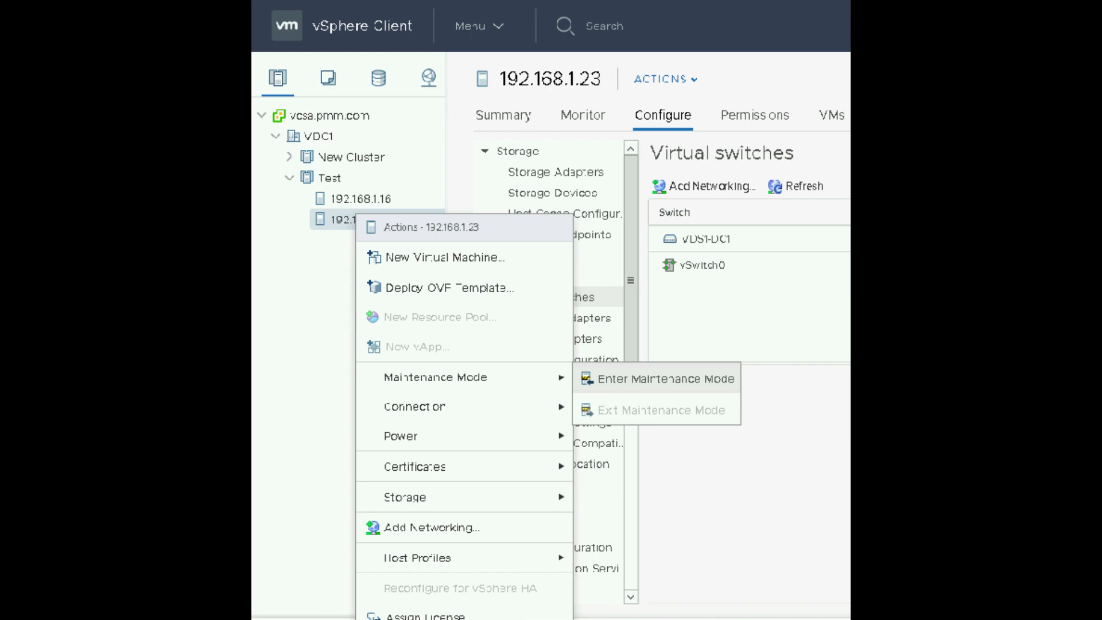
Request maintenance mode for host 192.168.1.23 in the Test cluster.
{"action": "left_click", "coordinate": [660, 379]}
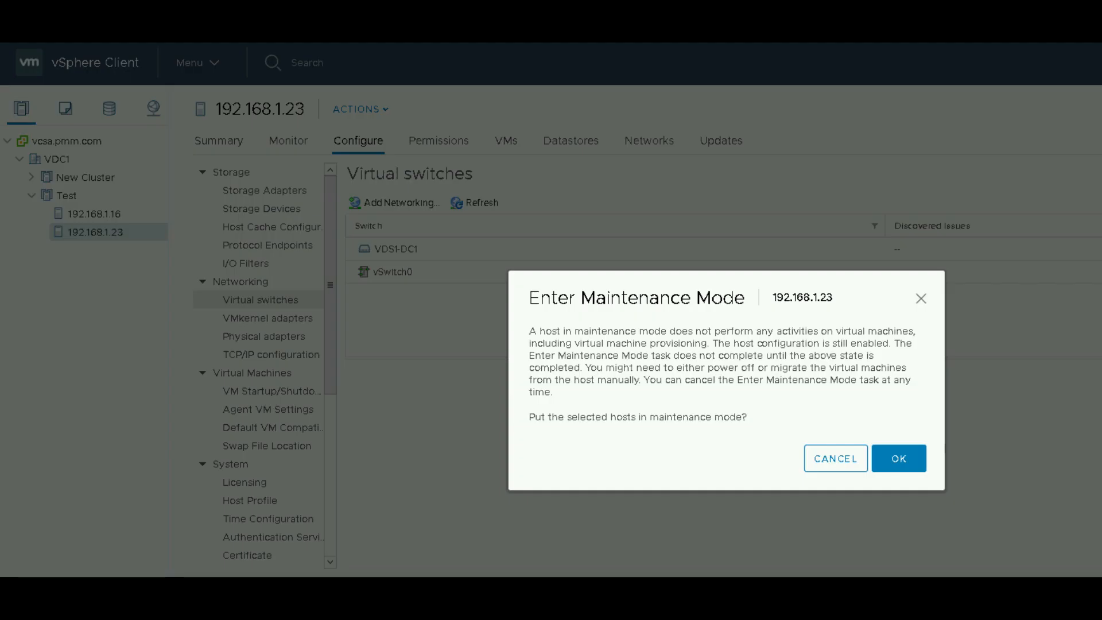